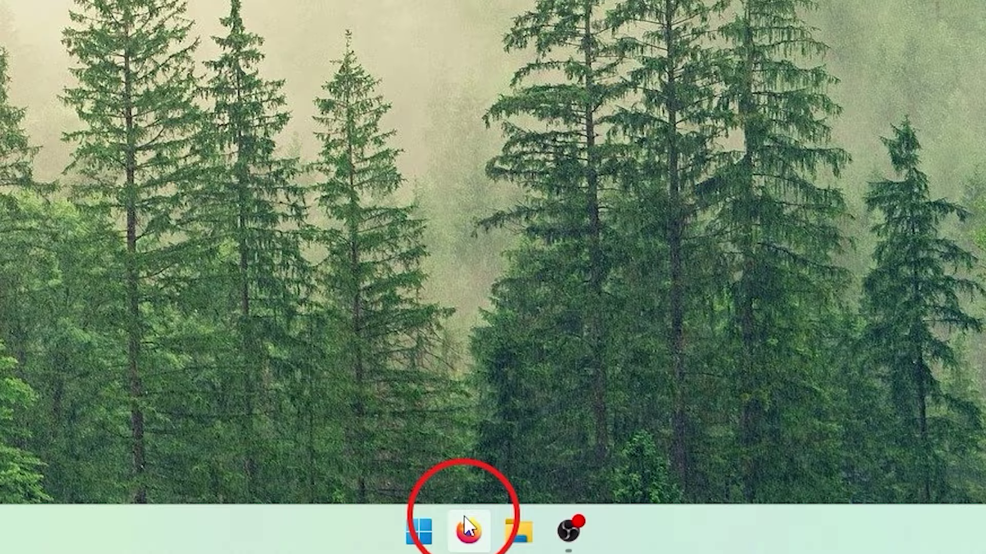
Open Firefox, search Google for STEAM, and go to the official Steam store website.
{"action": "left_click", "coordinate": [471, 535]}
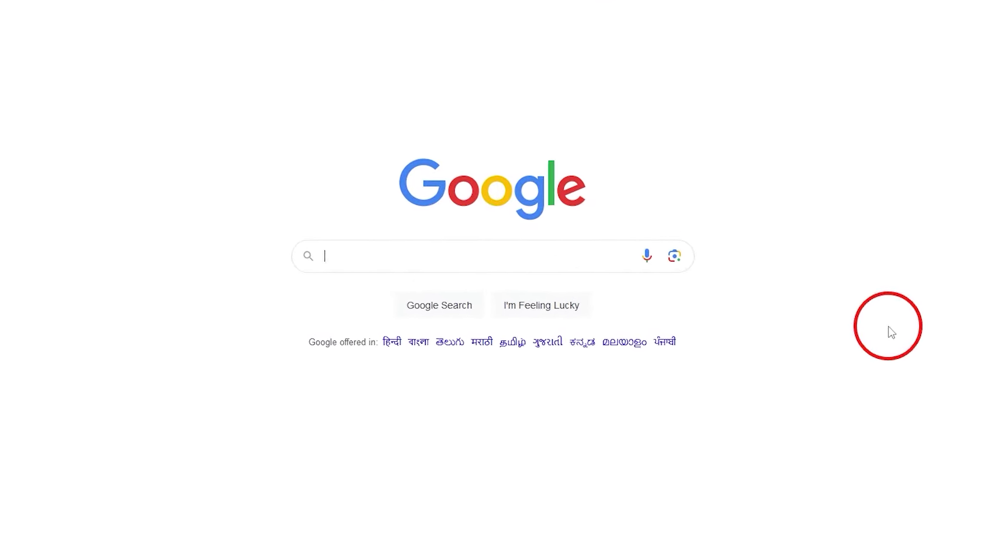
{"action": "left_click", "coordinate": [305, 261]}
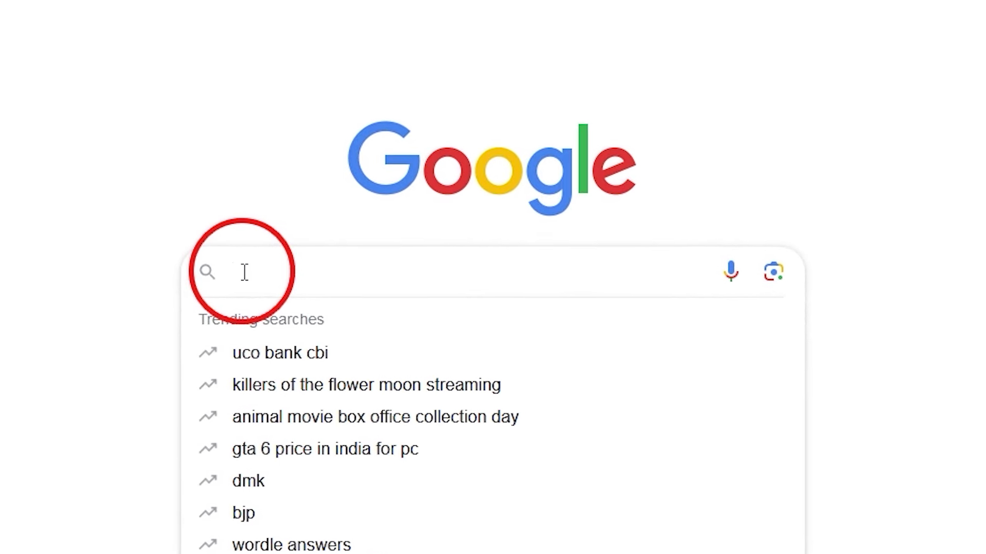
{"action": "type", "text": "STEAM"}
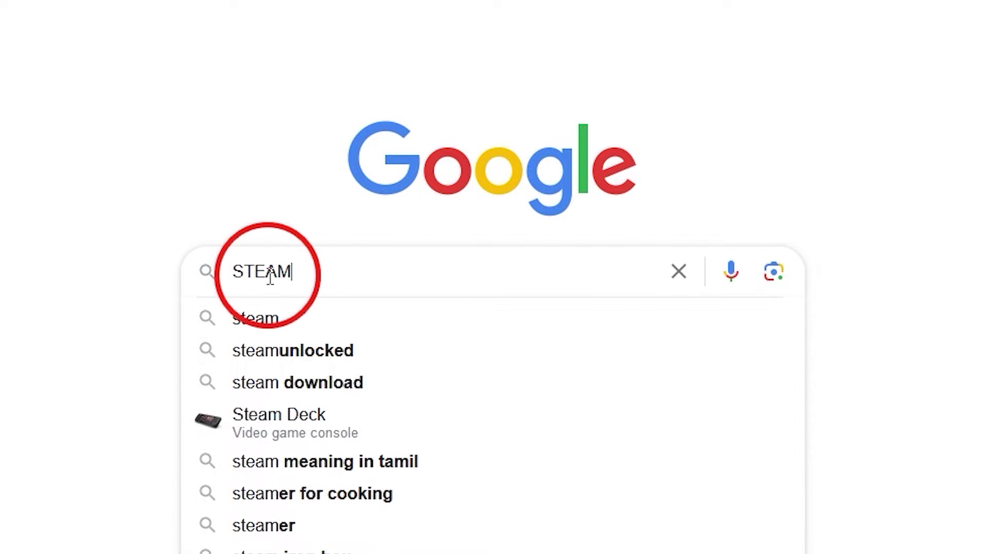
{"action": "key", "text": "Return"}
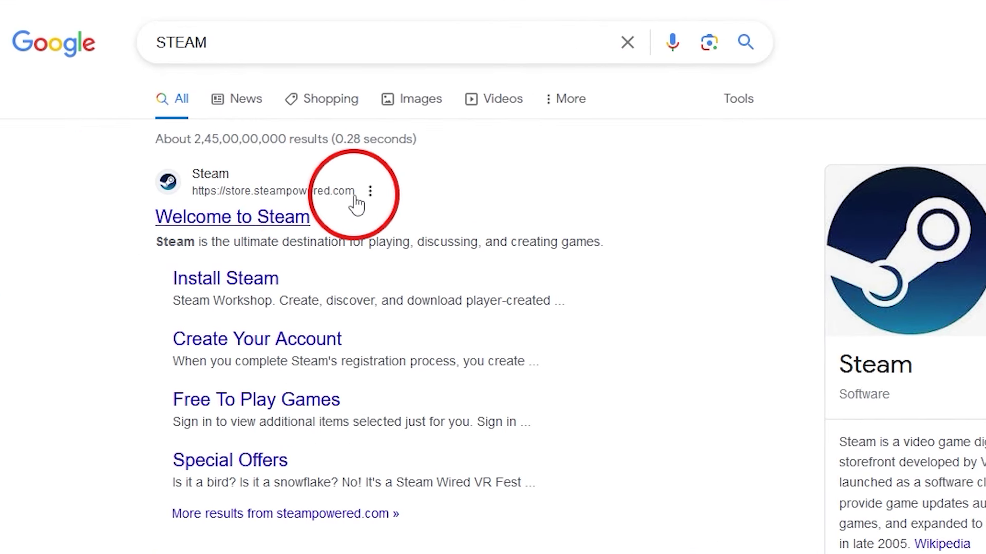
{"action": "left_click", "coordinate": [282, 215]}
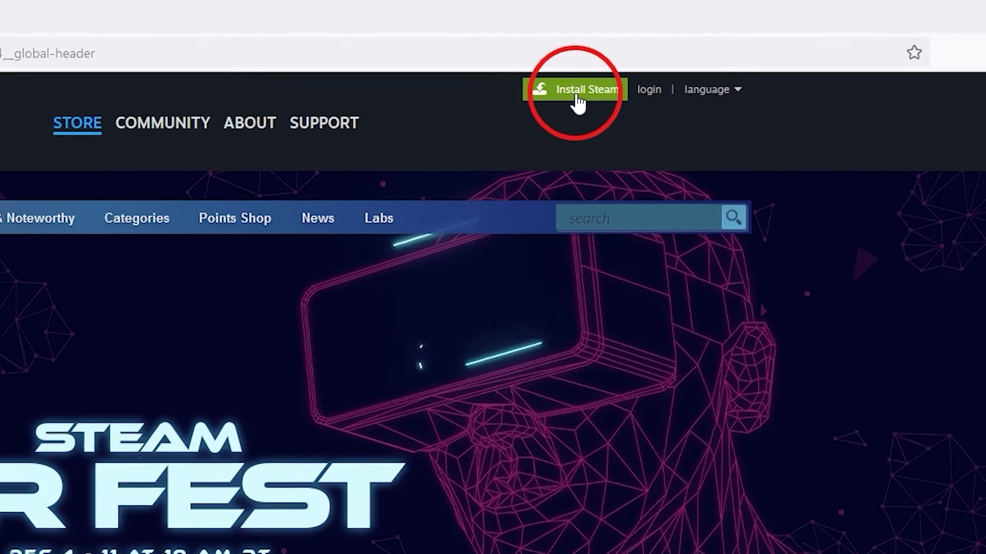
Download SteamSetup.exe from the Steam website and launch the installer from the Downloads folder.
{"action": "left_click", "coordinate": [579, 100]}
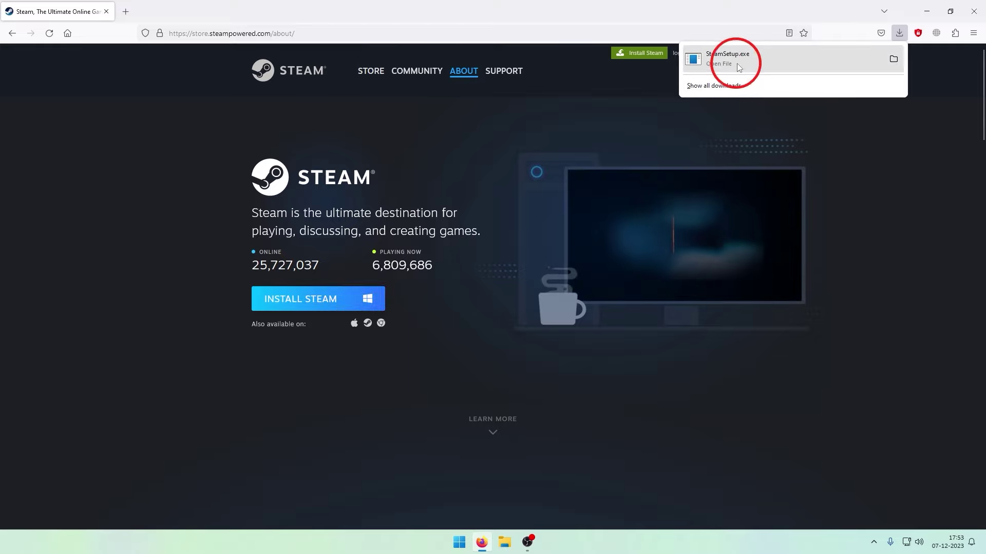
{"action": "left_click", "coordinate": [893, 60]}
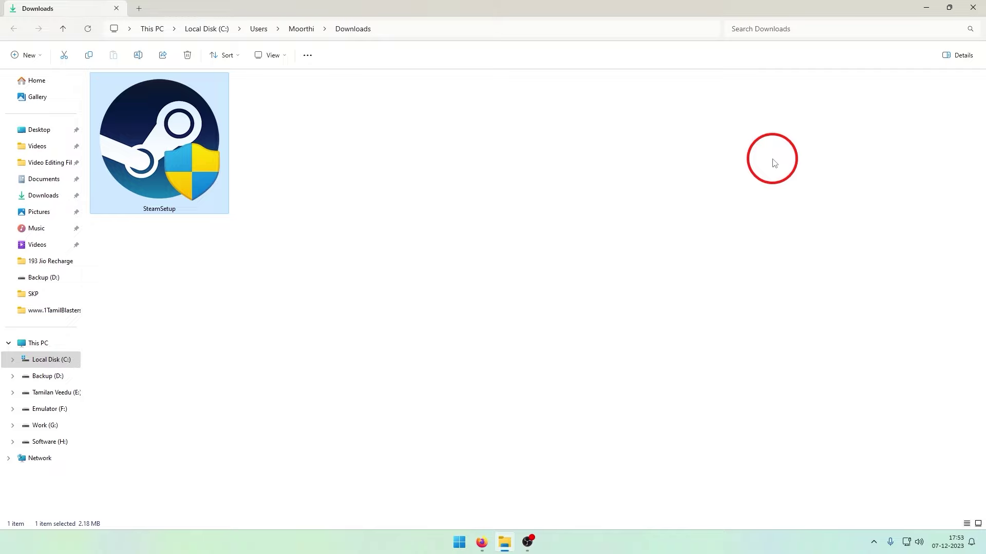
{"action": "left_click", "coordinate": [489, 222]}
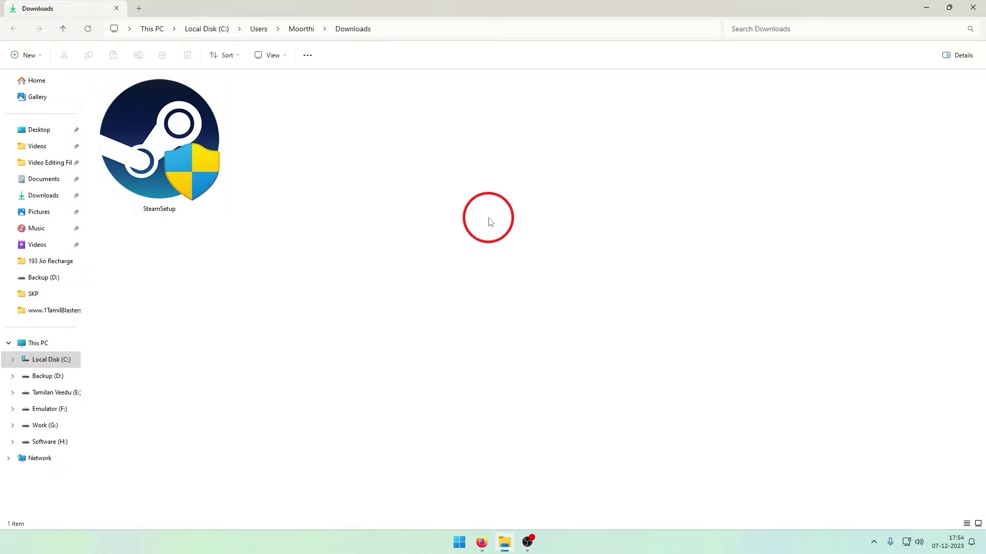
{"action": "double_click", "coordinate": [166, 173]}
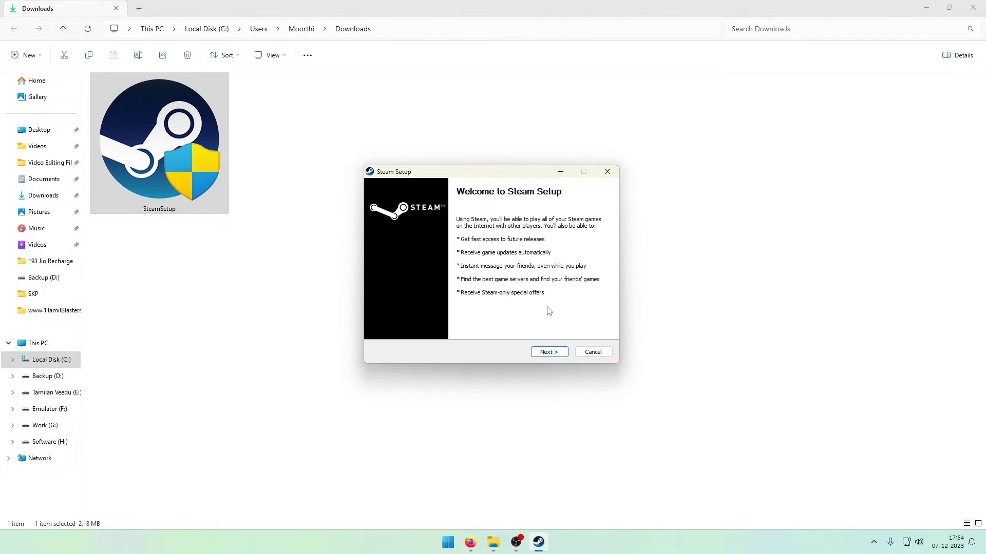
Install Steam in English to C:\Program Files (x86)\Steam\ and finish the setup with Run Steam enabled.
{"action": "left_click", "coordinate": [547, 354]}
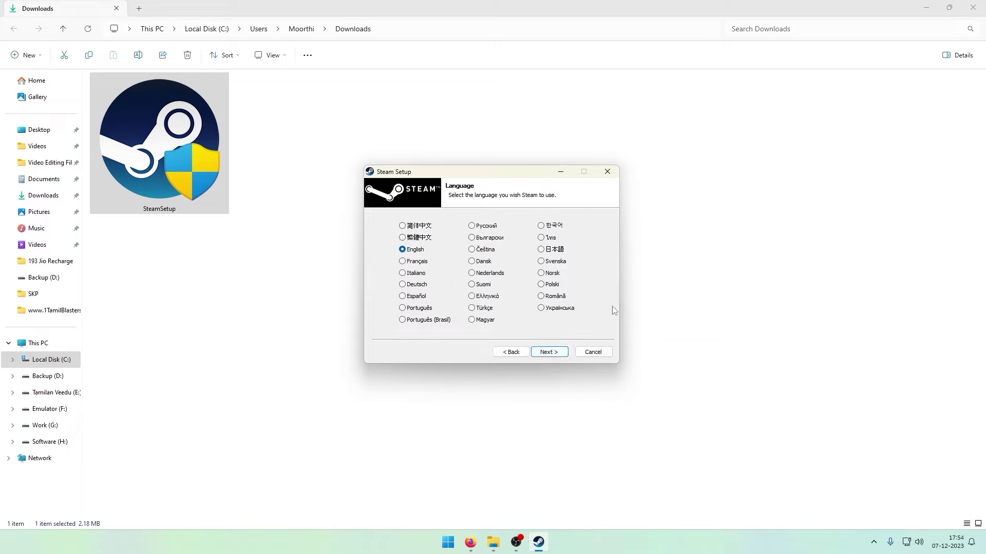
{"action": "left_click", "coordinate": [547, 353]}
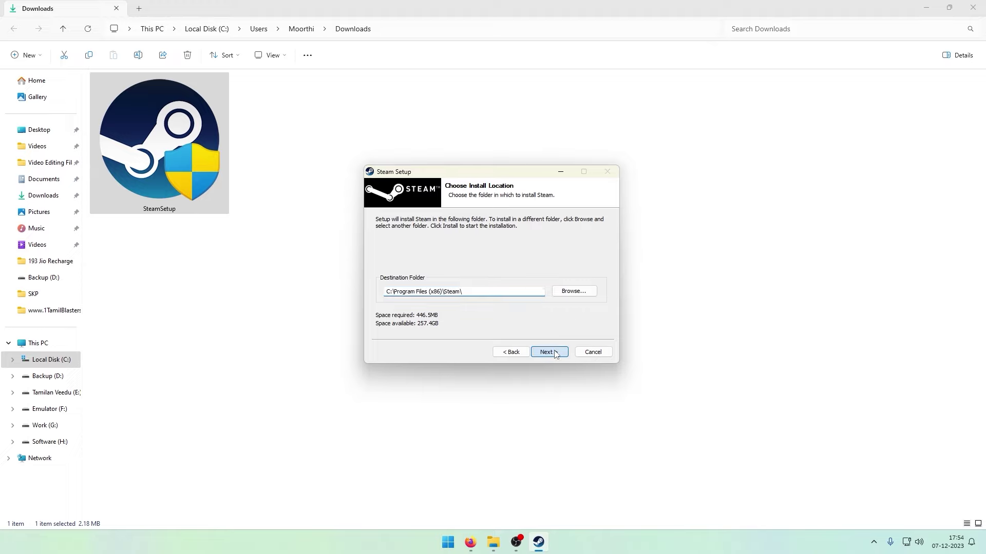
{"action": "left_click", "coordinate": [553, 352]}
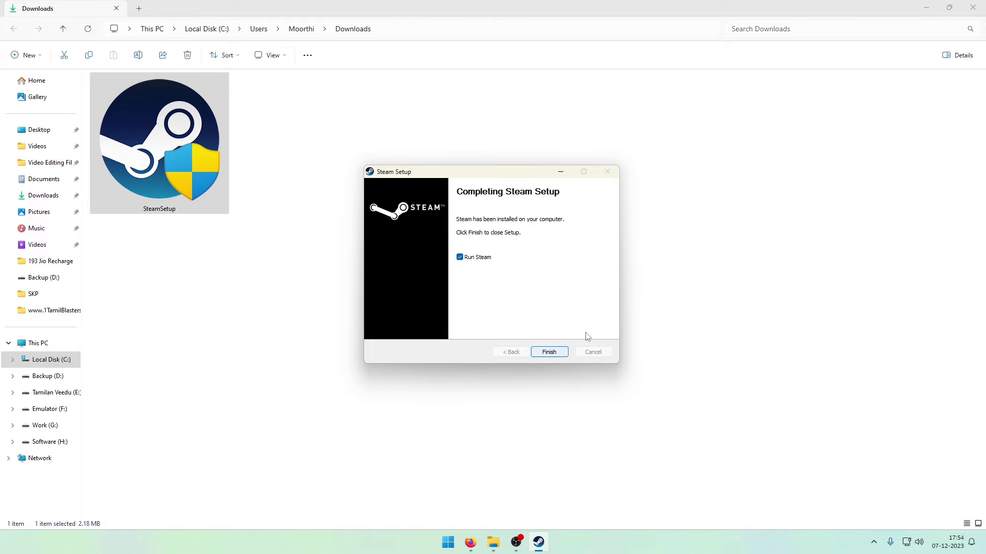
{"action": "left_click", "coordinate": [973, 8]}
{"action": "left_click", "coordinate": [549, 351]}
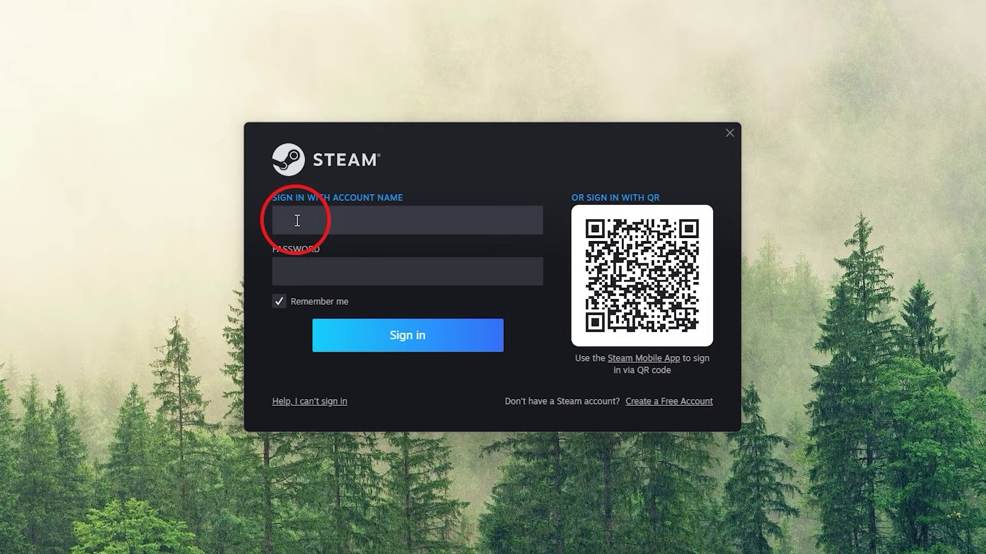
{"action": "left_click", "coordinate": [316, 222]}
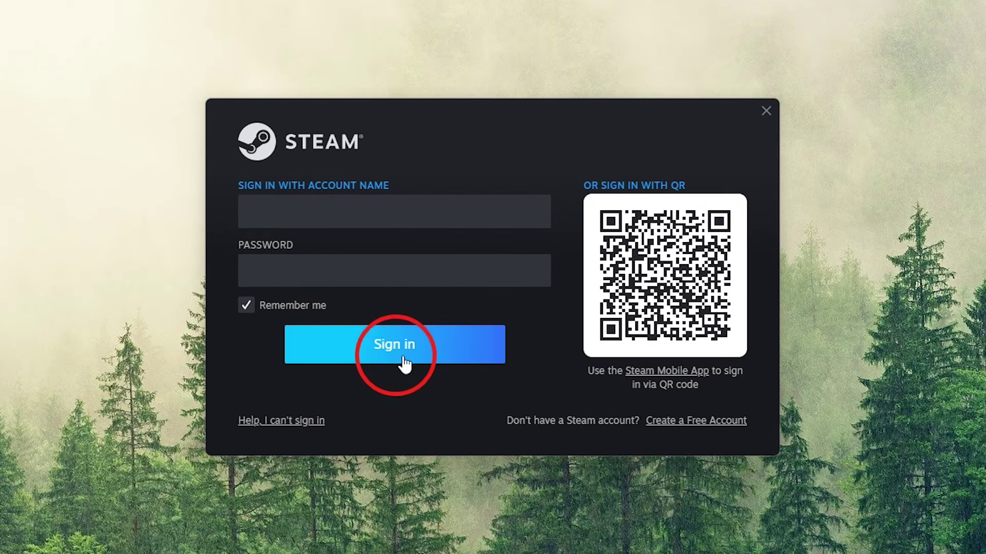
{"action": "key", "text": "Tab"}
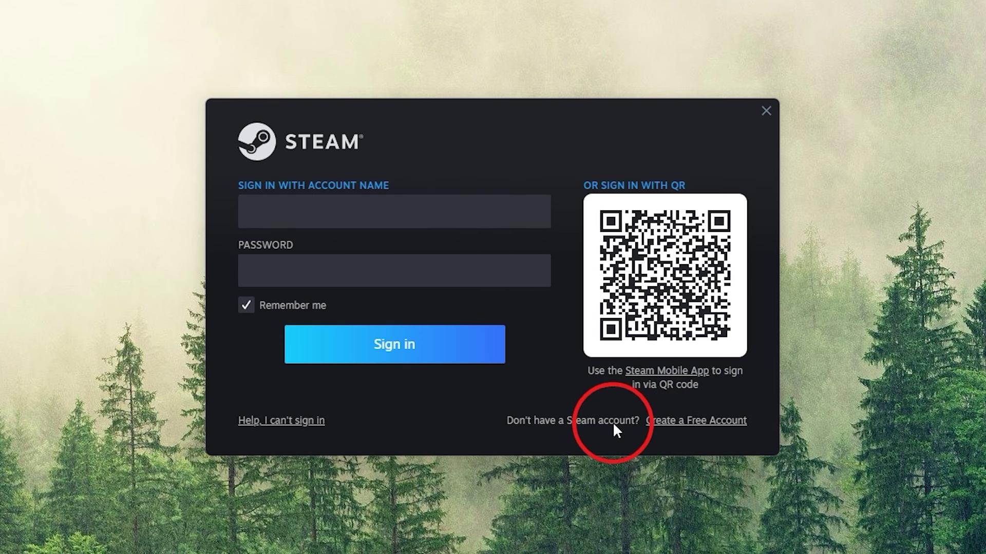
{"action": "left_click", "coordinate": [691, 422]}
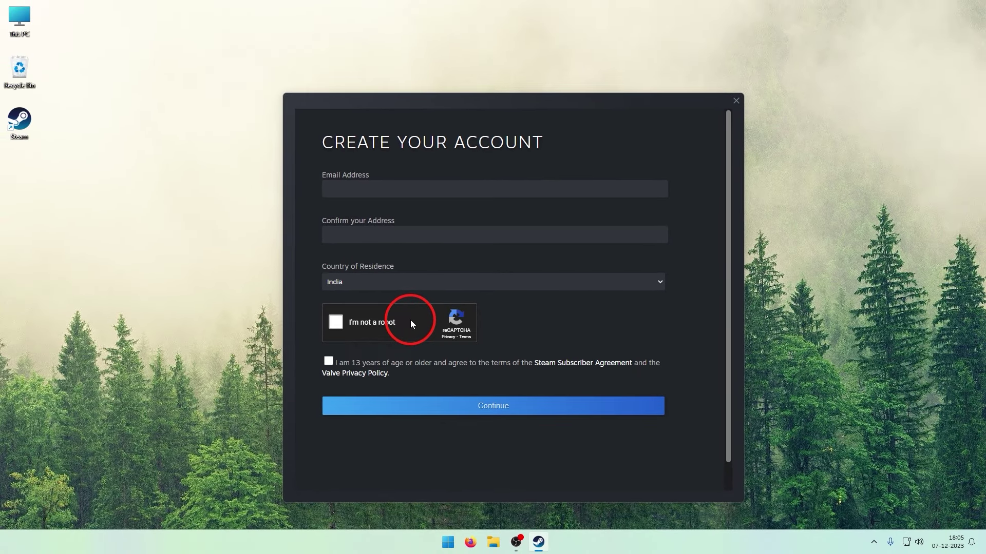
{"action": "left_click", "coordinate": [735, 100]}
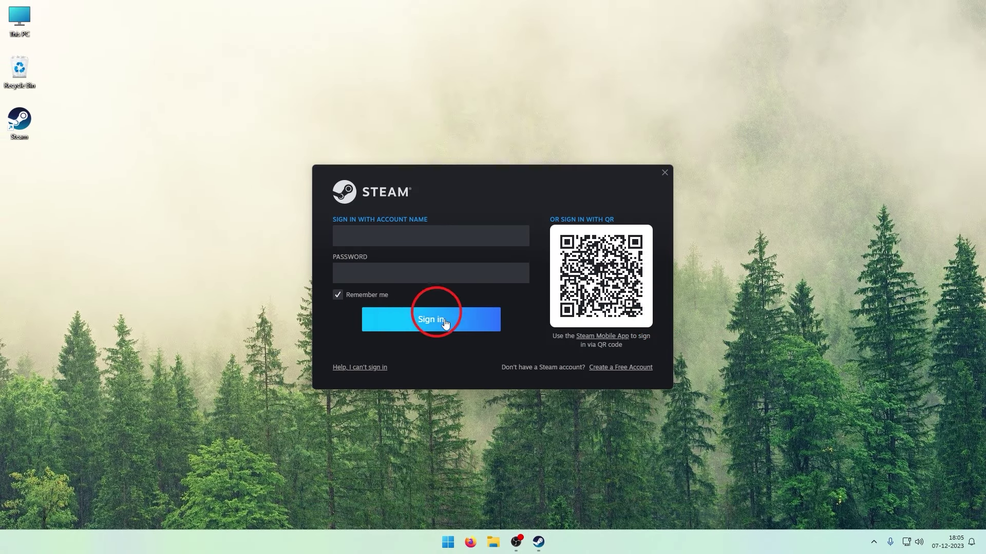
Switch to Firefox, search Google for steam, and reach the account creation form through the Steam store's login page.
{"action": "left_click", "coordinate": [471, 542]}
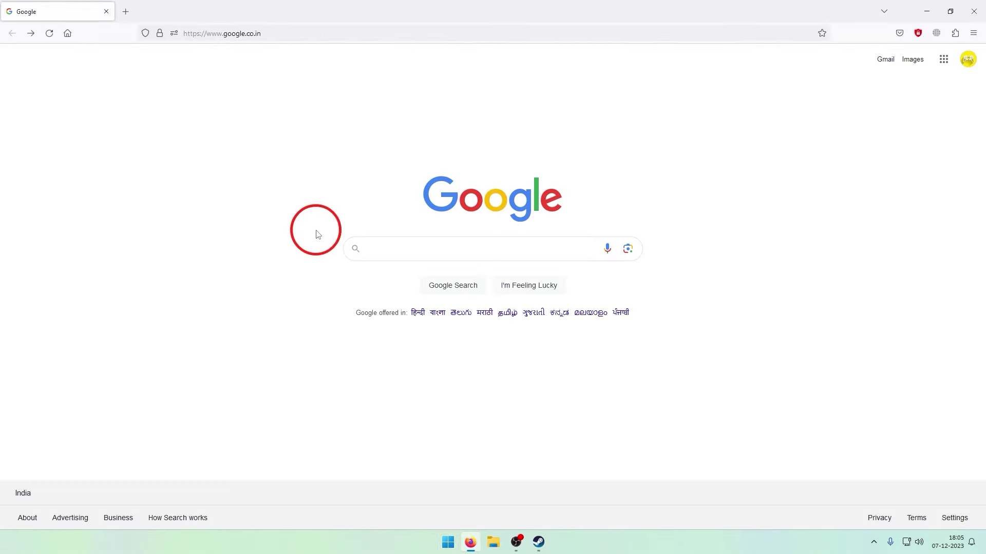
{"action": "type", "text": "steam"}
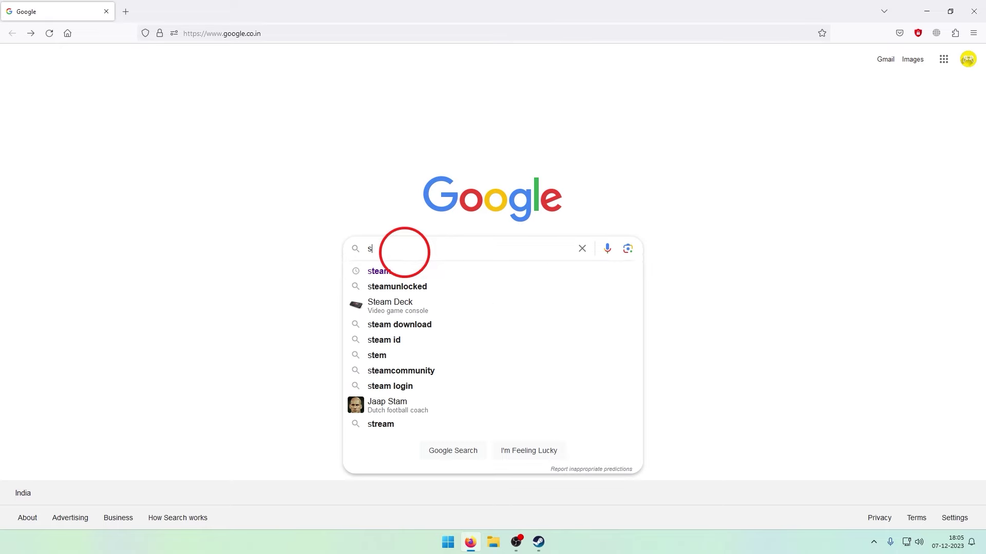
{"action": "key", "text": "Return"}
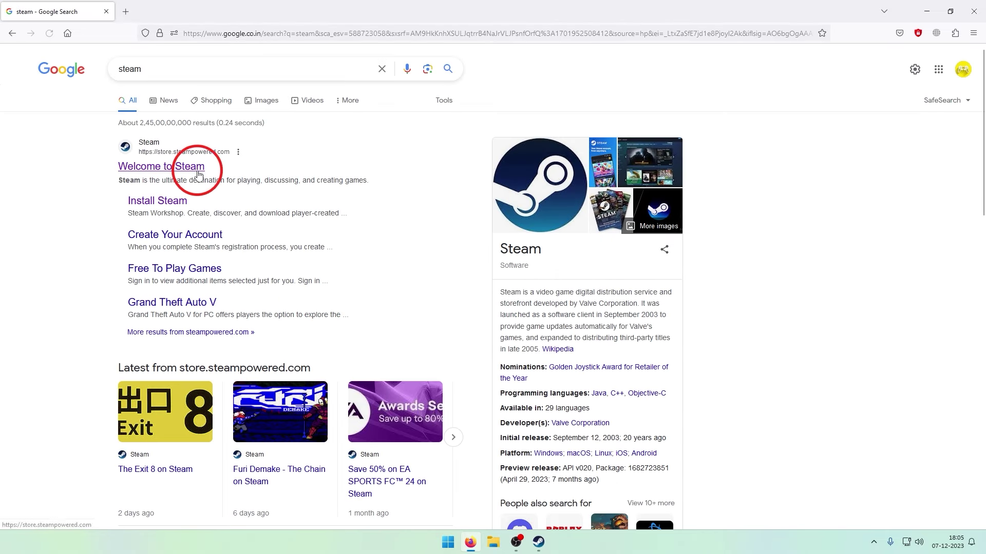
{"action": "left_click", "coordinate": [140, 165]}
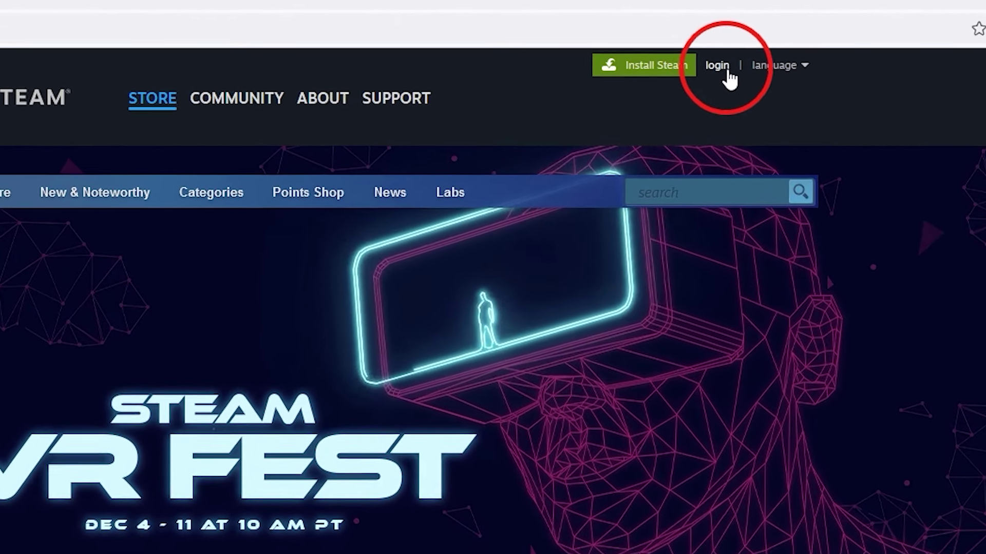
{"action": "left_click", "coordinate": [727, 71]}
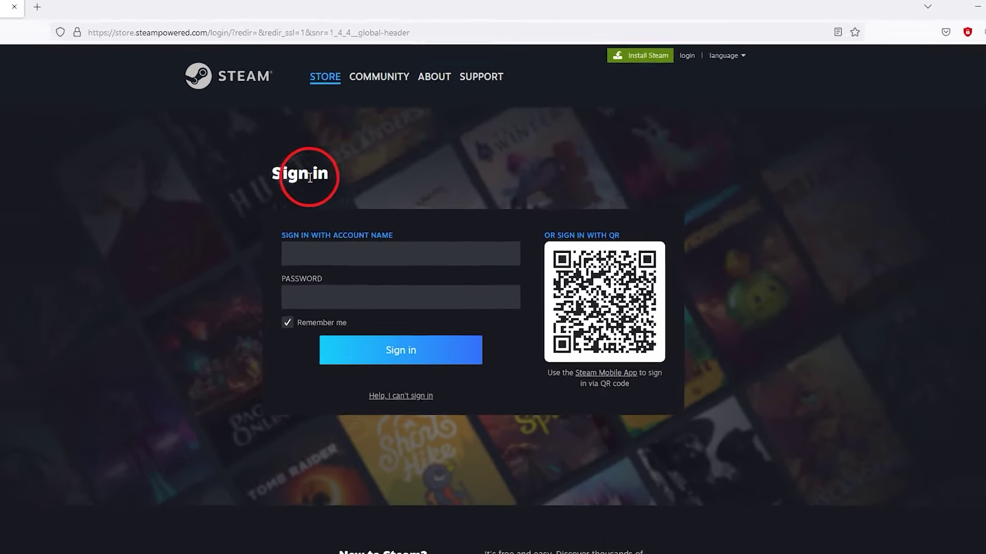
{"action": "scroll", "coordinate": [384, 192], "scroll_direction": "down", "scroll_amount": 2}
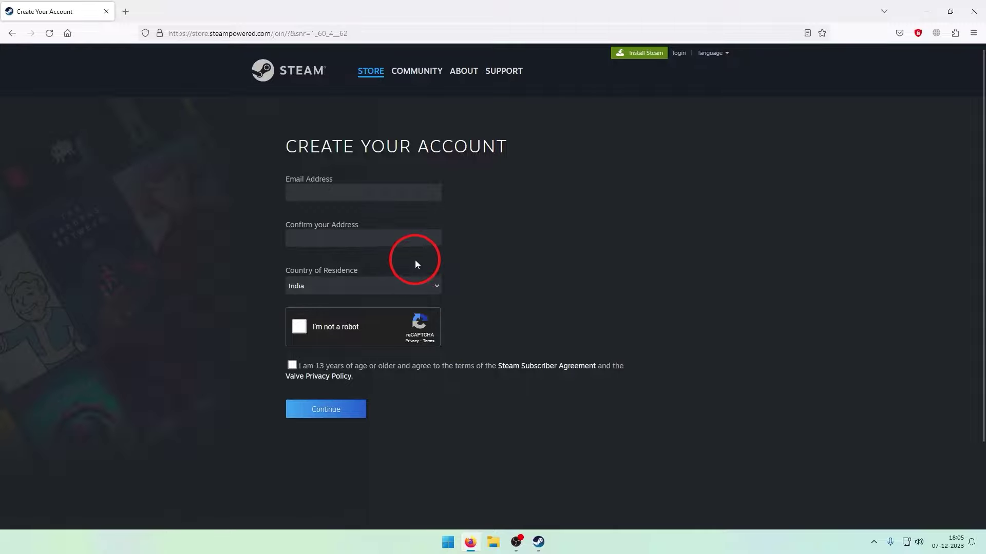
Fill in the email address and its confirmation, accept the age and Subscriber Agreement terms, and start the reCAPTCHA check.
{"action": "left_click", "coordinate": [317, 199]}
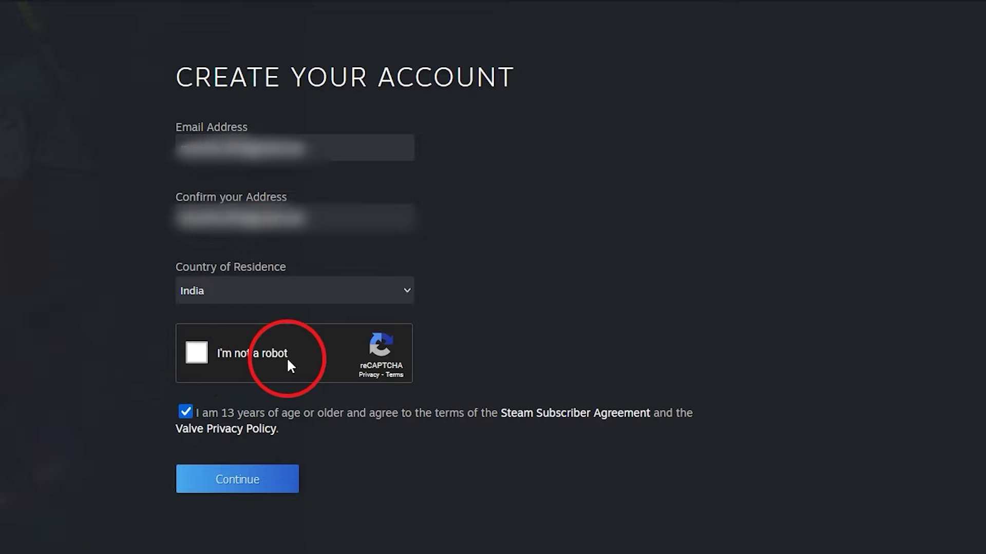
{"action": "left_click", "coordinate": [196, 354]}
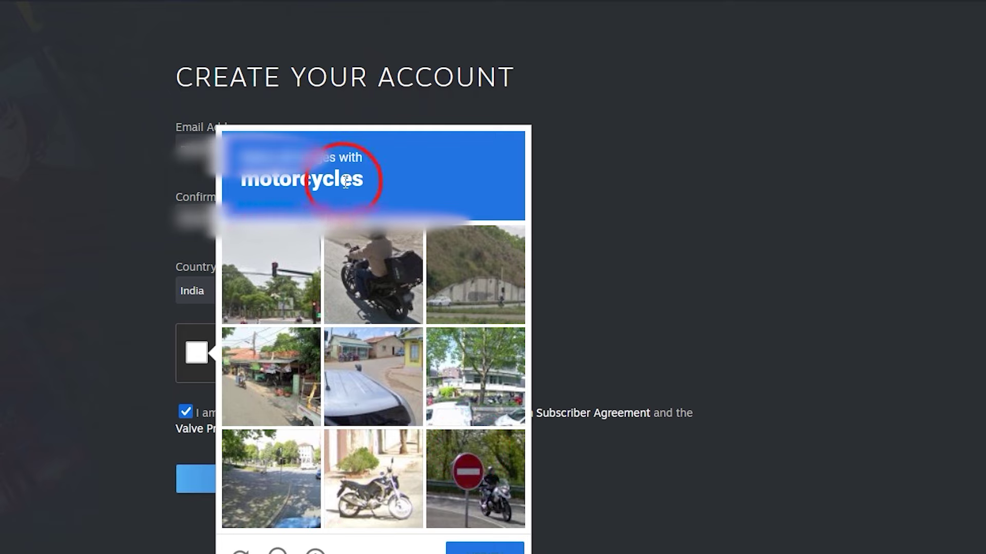
Try to pass the motorcycles image challenge by selecting the four pictures with motorcycles and submitting the selection.
{"action": "left_click", "coordinate": [373, 283]}
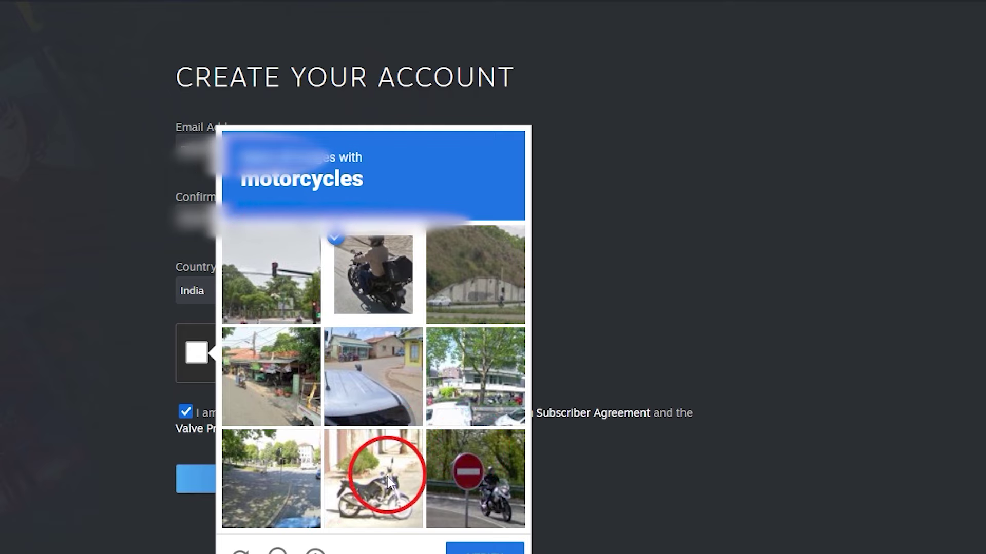
{"action": "left_click", "coordinate": [372, 469]}
{"action": "left_click", "coordinate": [473, 476]}
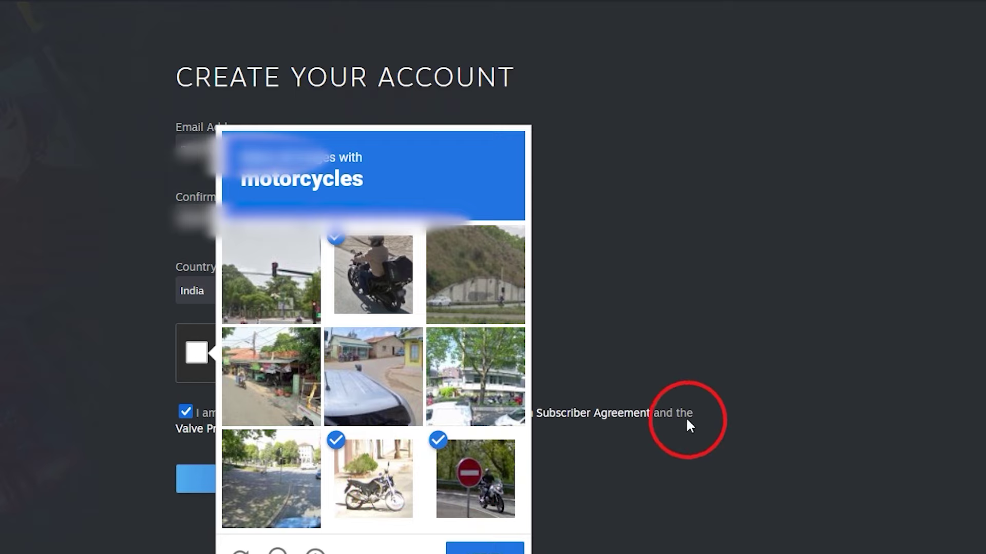
{"action": "left_click", "coordinate": [268, 383]}
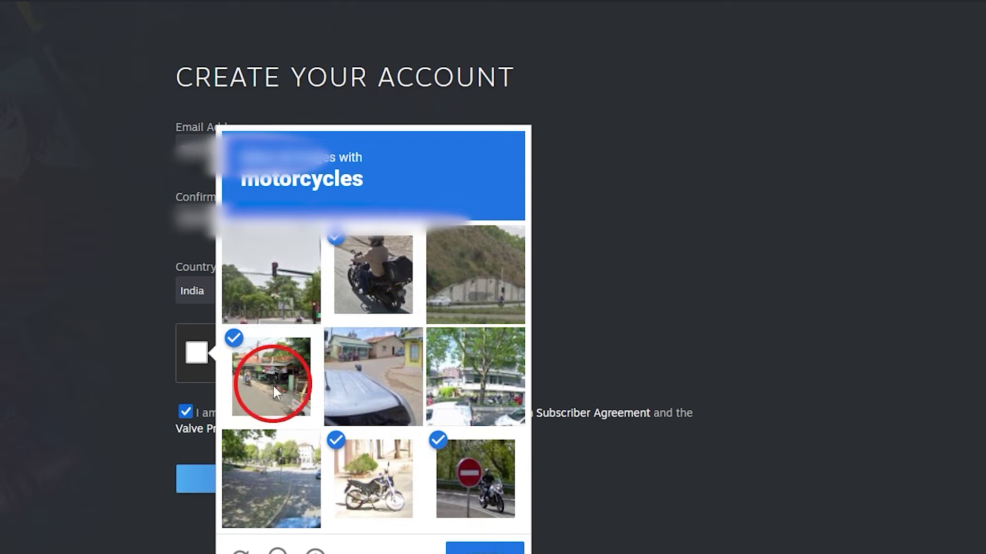
{"action": "left_click", "coordinate": [429, 354]}
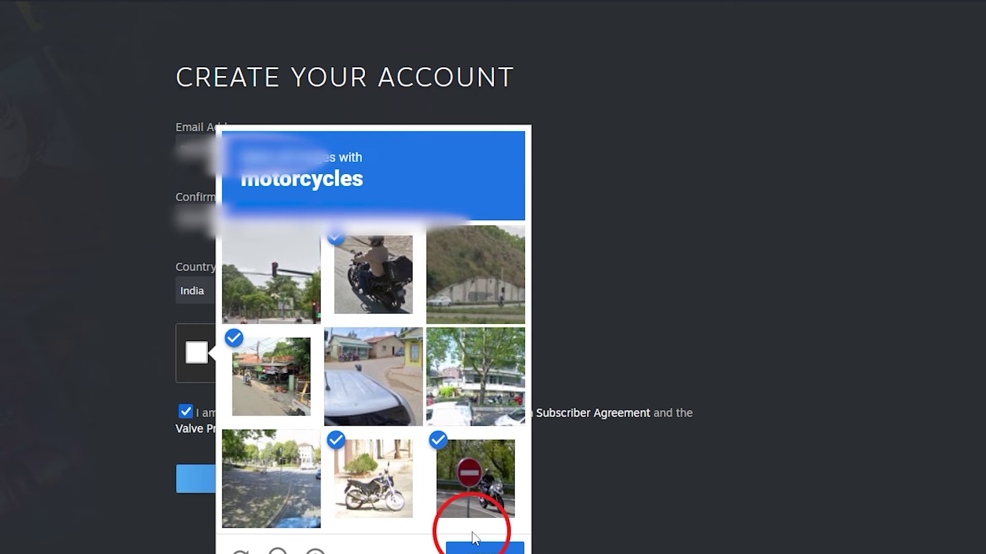
{"action": "left_click", "coordinate": [462, 547]}
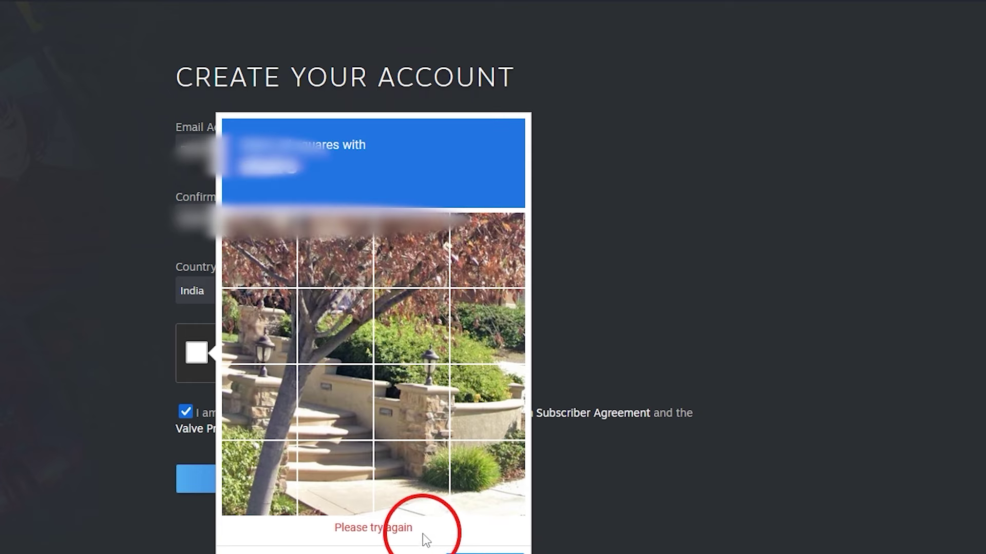
Select the squares containing stairs in the second reCAPTCHA image challenge.
{"action": "left_click", "coordinate": [257, 340]}
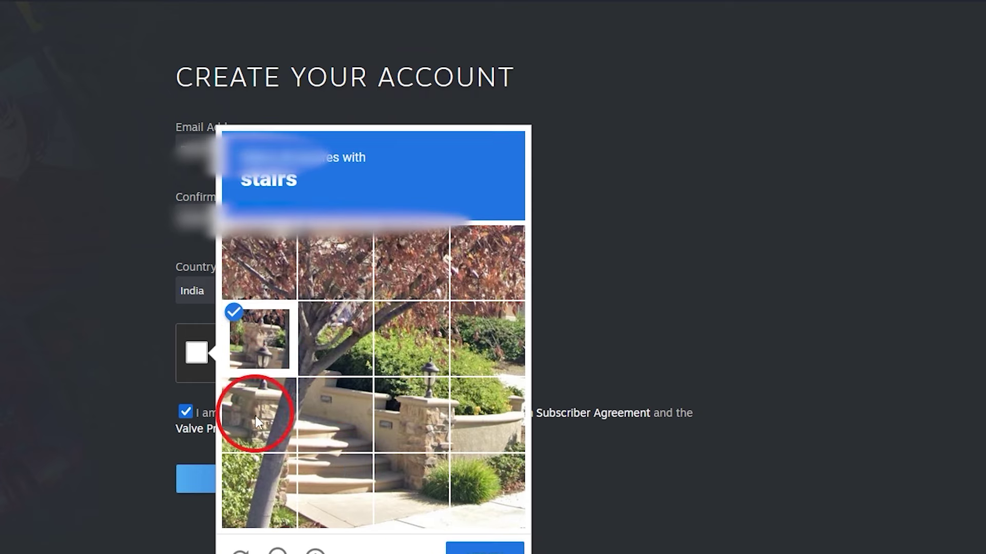
{"action": "left_click", "coordinate": [255, 420]}
{"action": "left_click", "coordinate": [319, 414]}
{"action": "left_click", "coordinate": [325, 500]}
{"action": "left_click", "coordinate": [291, 426]}
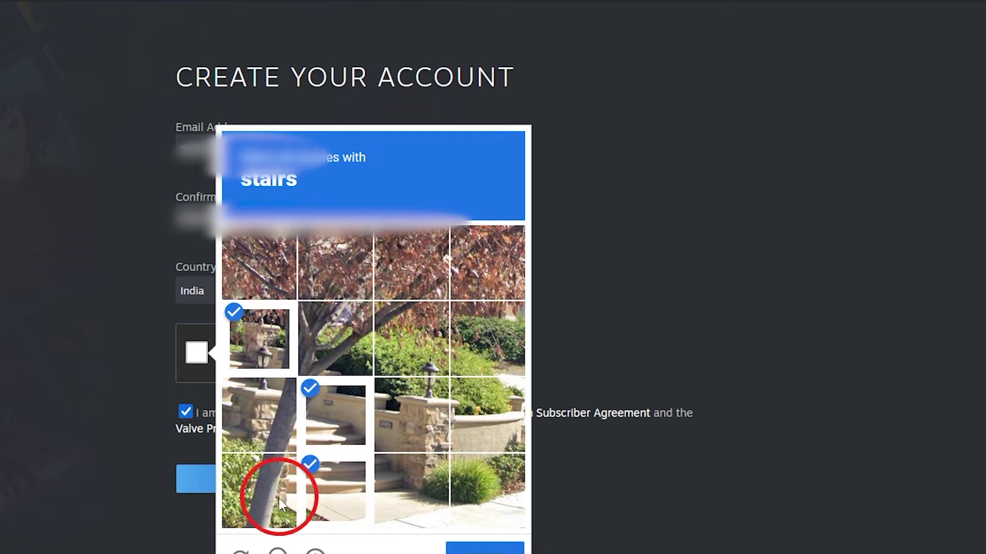
{"action": "left_click", "coordinate": [387, 494]}
{"action": "left_click", "coordinate": [272, 508]}
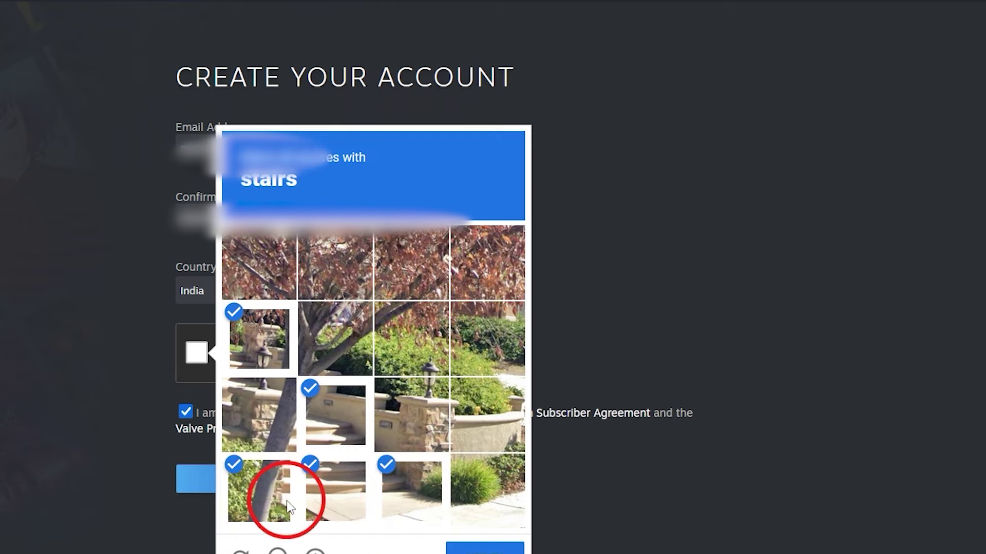